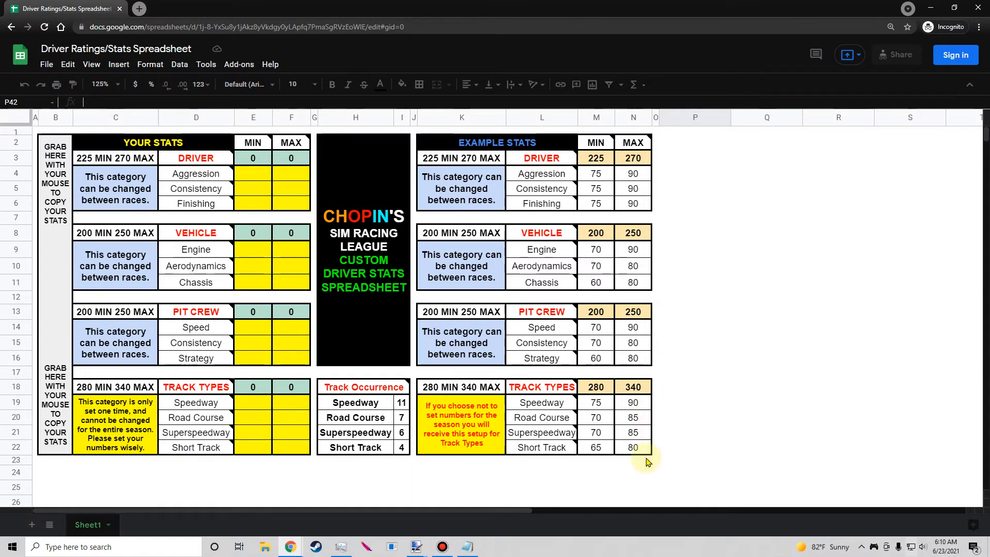
# - Examine the Driver category in YOUR STATS: its rating notes, the MIN and MAX total cells, and the yellow entry cells
pyautogui.click(675, 448)
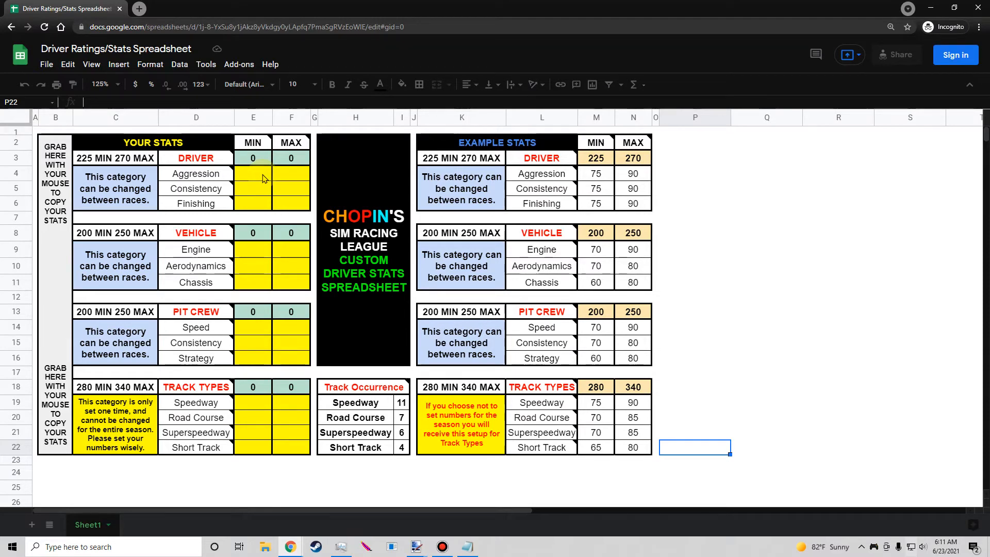
pyautogui.moveTo(202, 204)
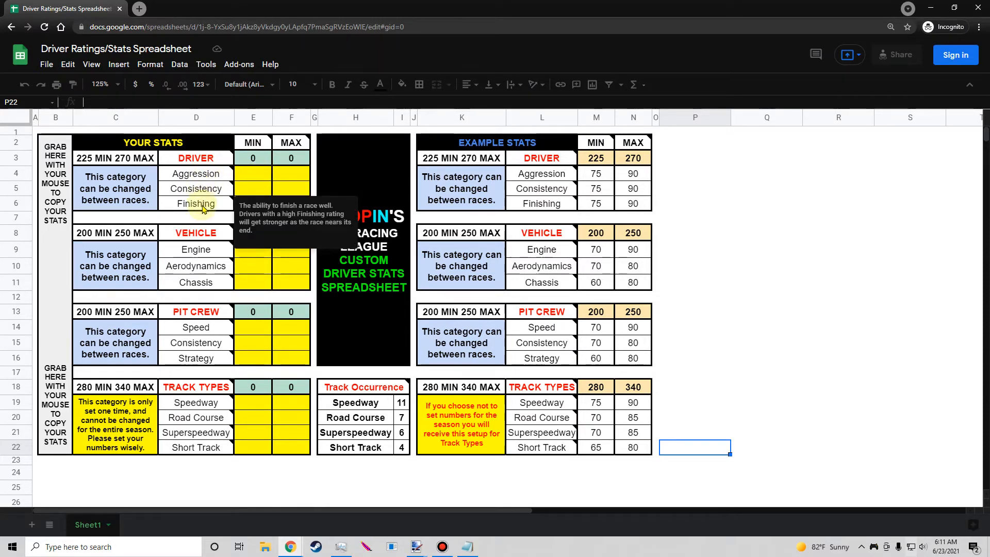
pyautogui.moveTo(216, 177)
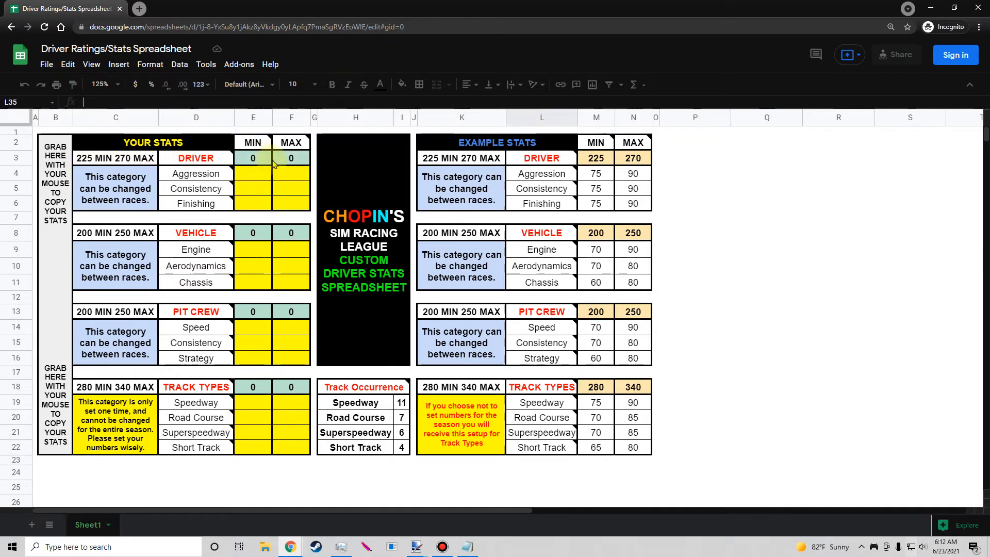
pyautogui.click(256, 163)
pyautogui.click(303, 164)
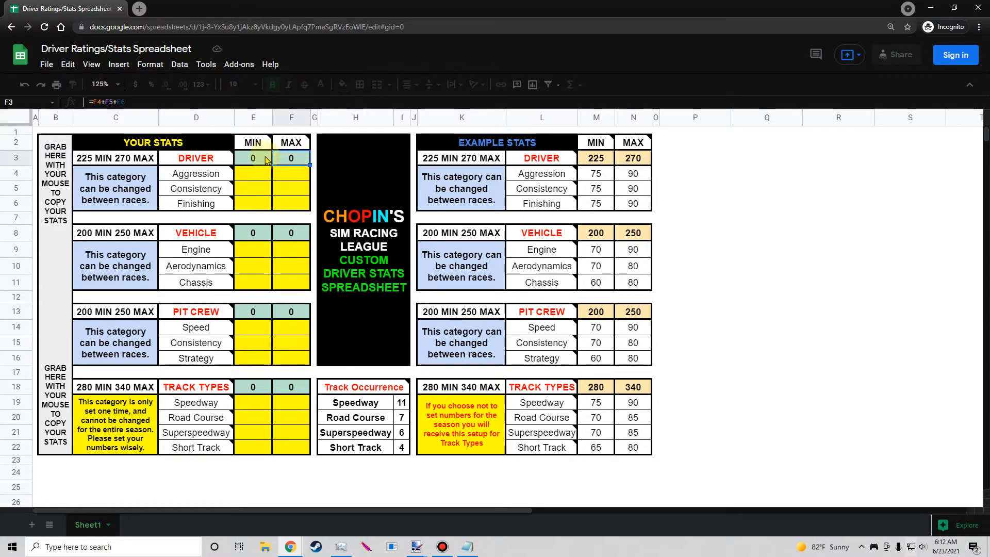
pyautogui.click(265, 159)
pyautogui.click(290, 161)
pyautogui.click(260, 204)
pyautogui.click(292, 208)
pyautogui.click(298, 190)
pyautogui.click(301, 175)
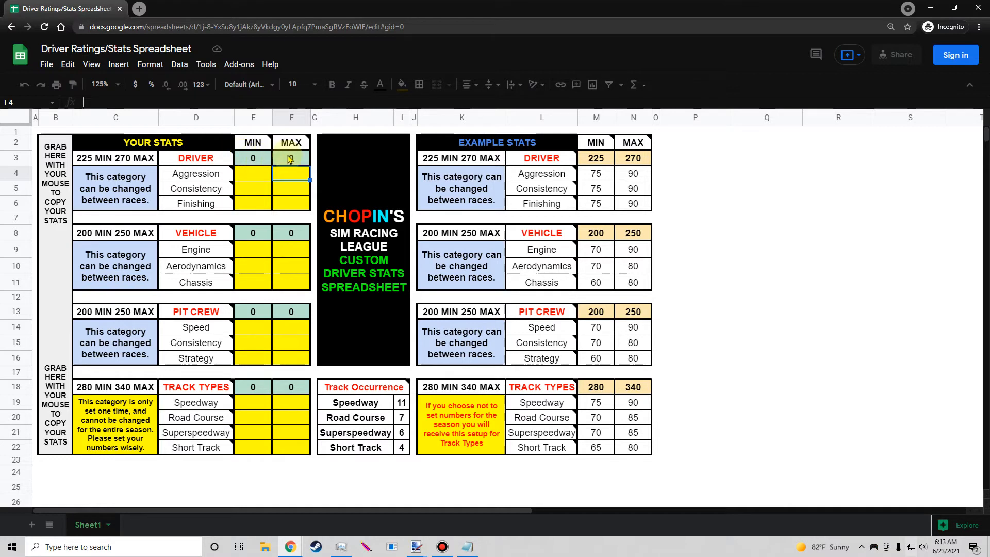
# - Enter the Driver minimum ratings in YOUR STATS: Aggression 70, Consistency 70 and Finishing 80
pyautogui.click(258, 174)
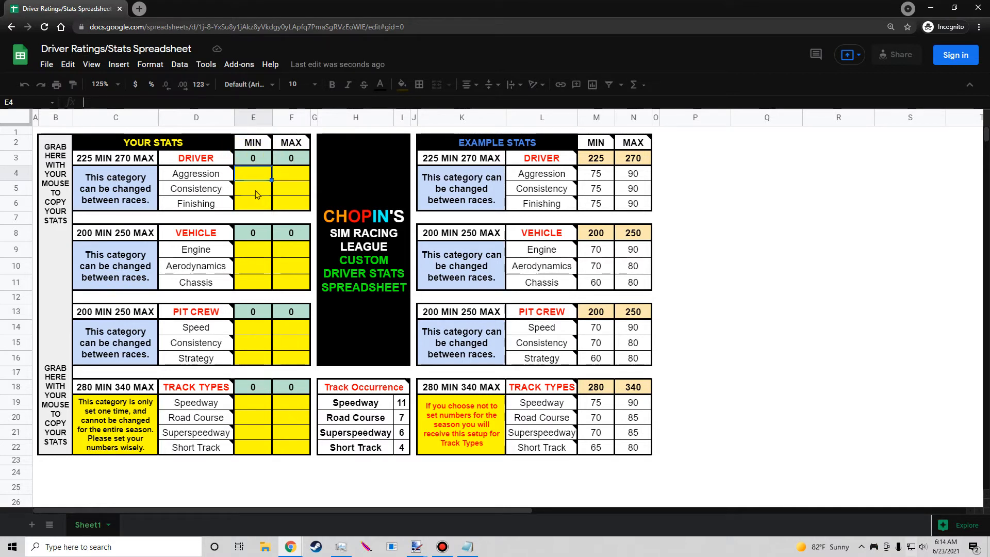
pyautogui.write('70')
pyautogui.press('Return')
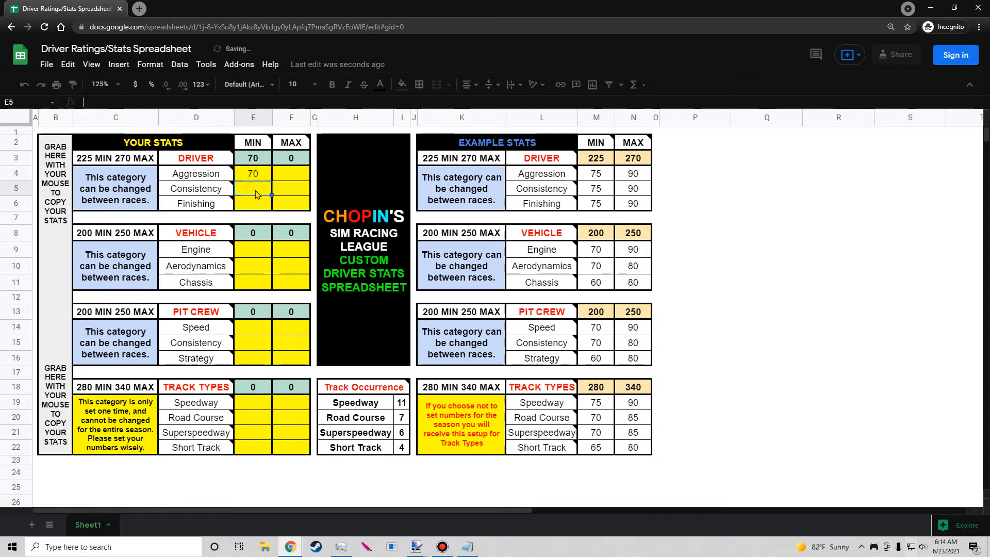
pyautogui.write('70')
pyautogui.press('Return')
pyautogui.write('80')
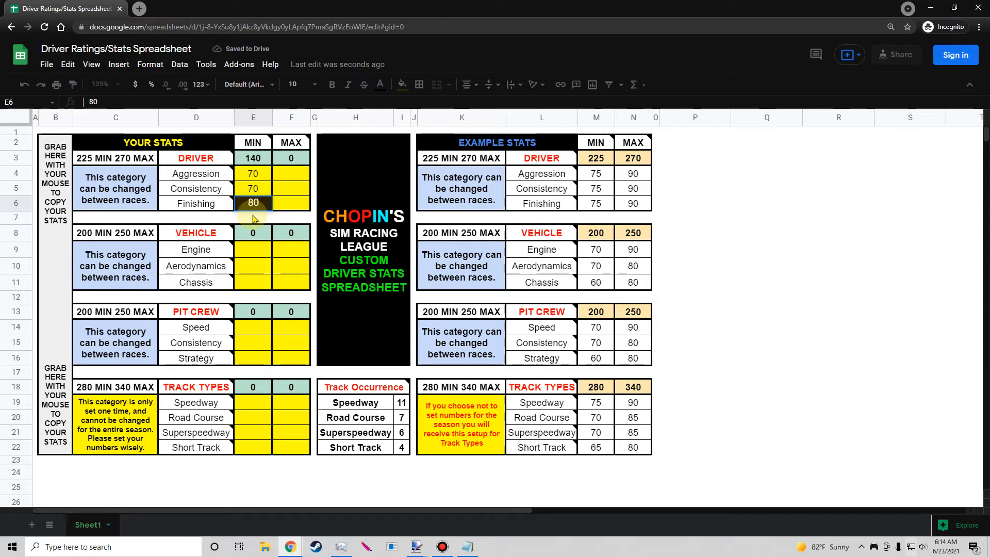
pyautogui.press('Return')
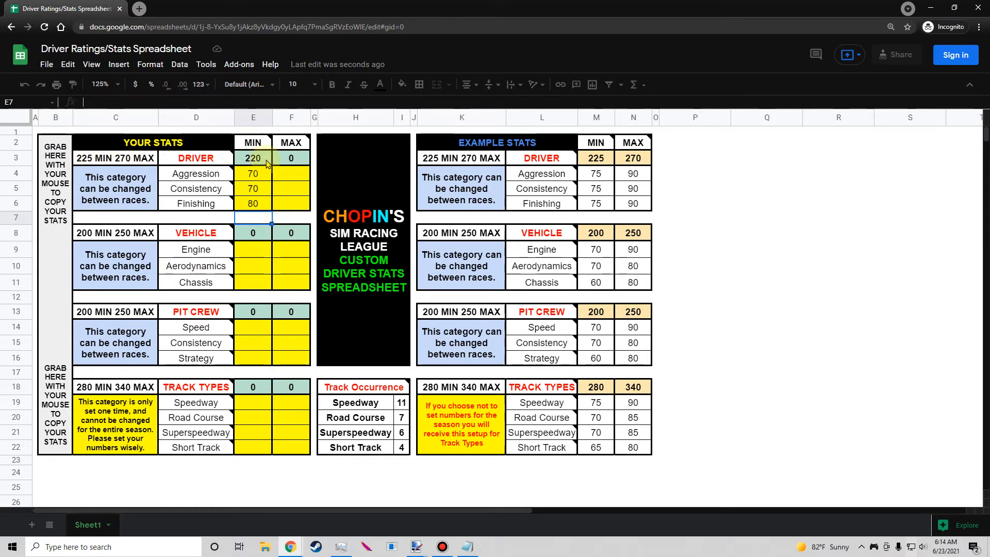
# - Set the Driver's minimum Aggression rating in YOUR STATS to 75
pyautogui.click(264, 175)
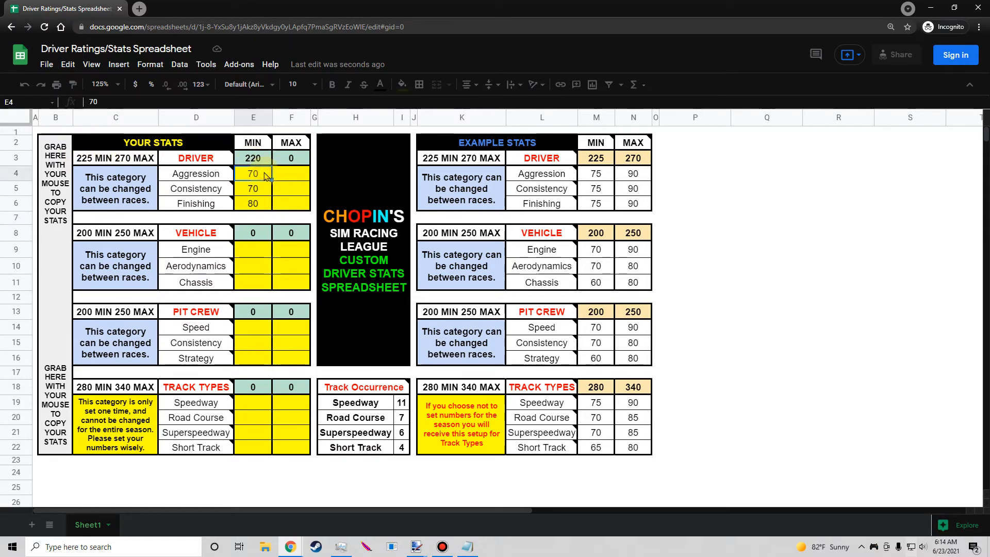
pyautogui.write('75')
pyautogui.click(264, 220)
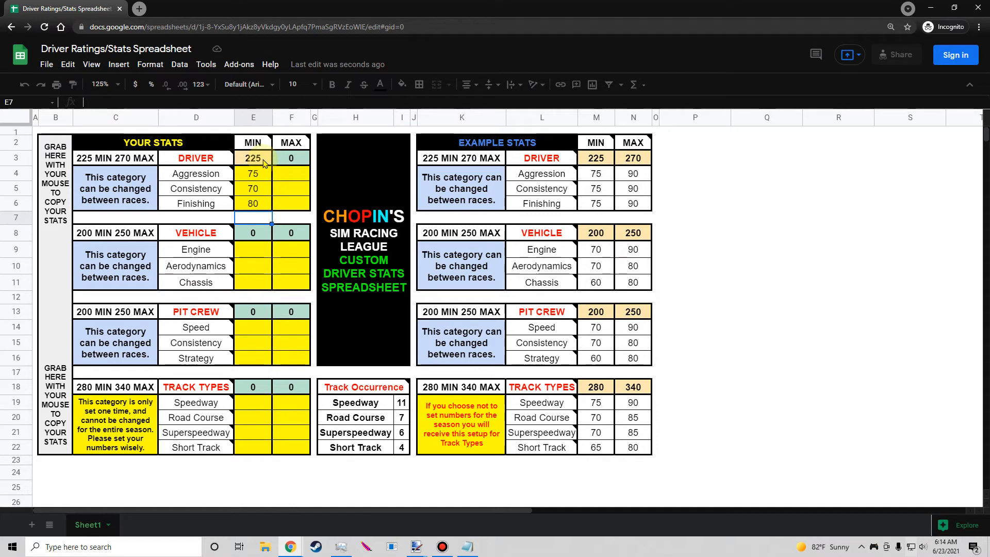
# - Enter the Driver maximum ratings in YOUR STATS: Aggression 90, Consistency 95 and Finishing 90
pyautogui.click(297, 177)
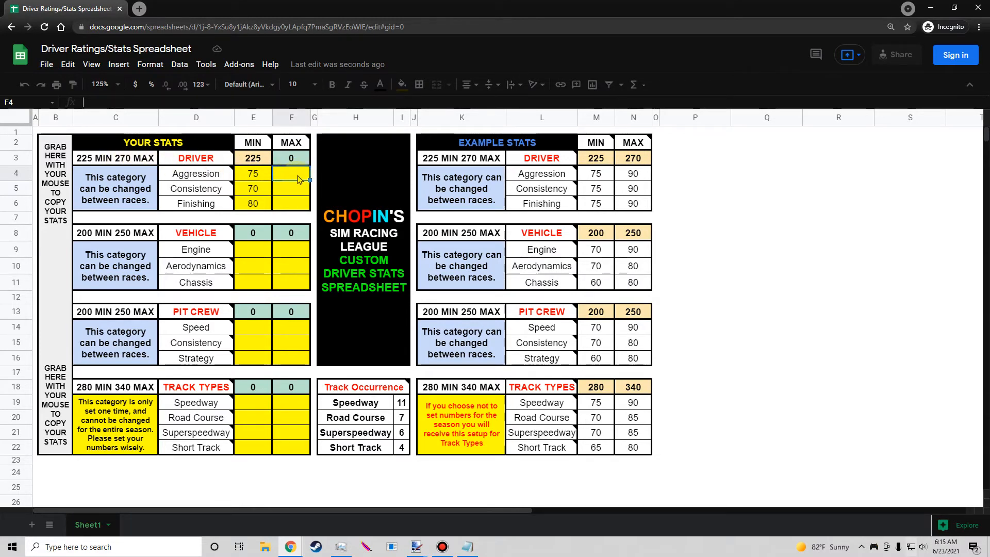
pyautogui.write('90')
pyautogui.press('Return')
pyautogui.write('95')
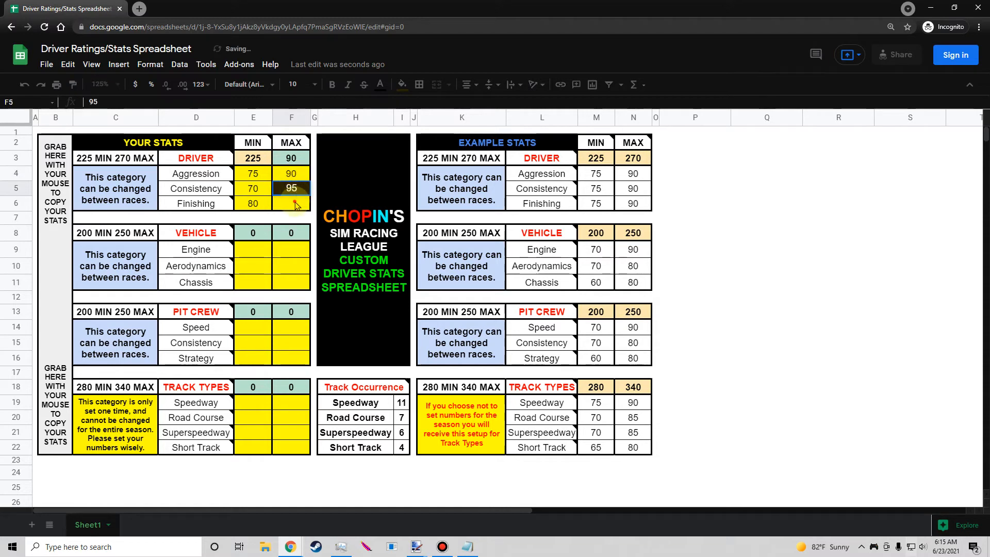
pyautogui.click(294, 203)
pyautogui.write('90')
pyautogui.click(292, 222)
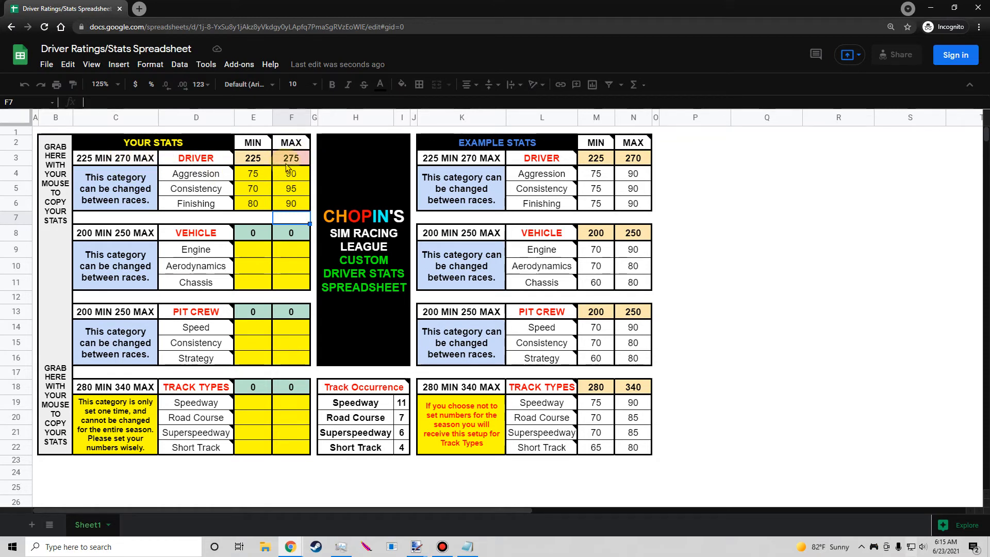
# - Set the Driver's maximum Consistency rating in YOUR STATS to 90
pyautogui.click(299, 190)
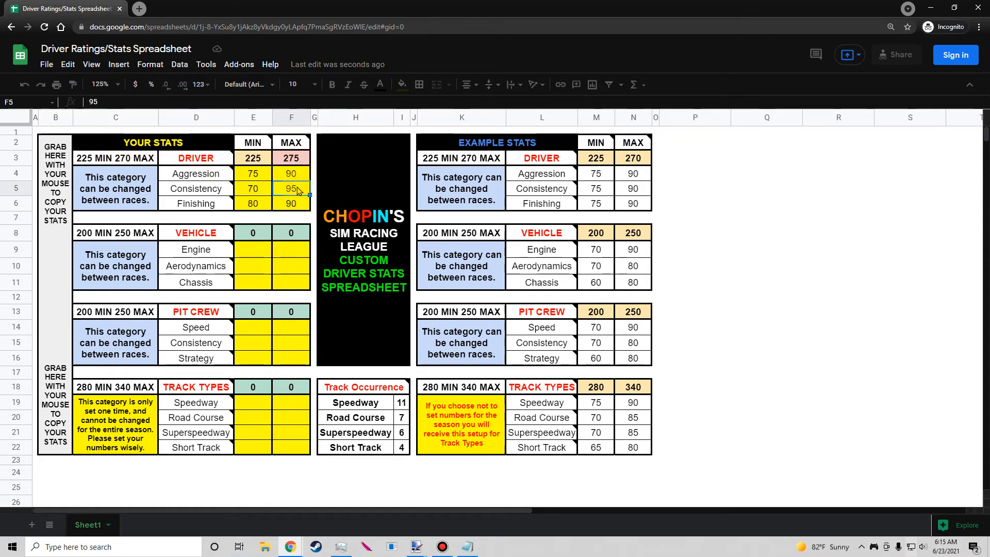
pyautogui.write('90')
pyautogui.press('Return')
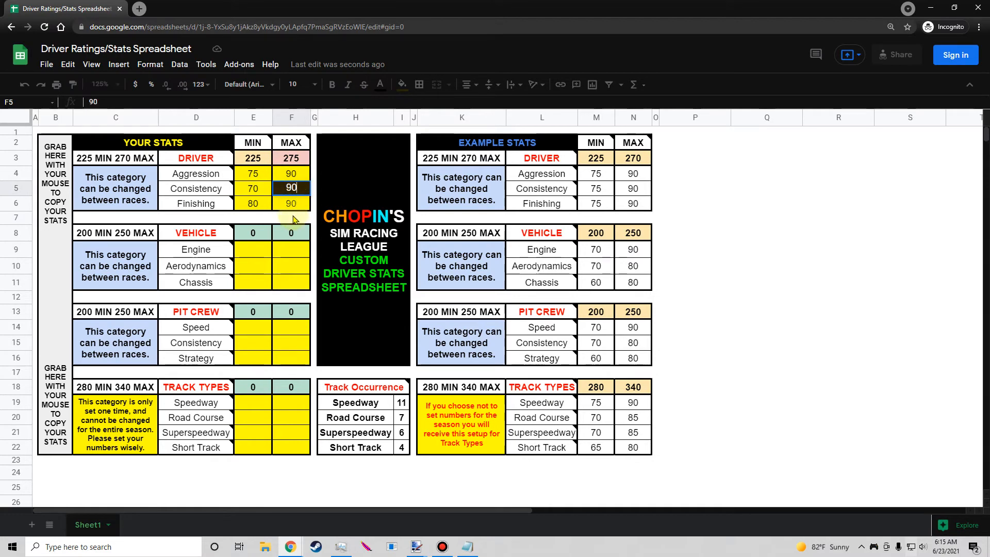
pyautogui.press('Down')
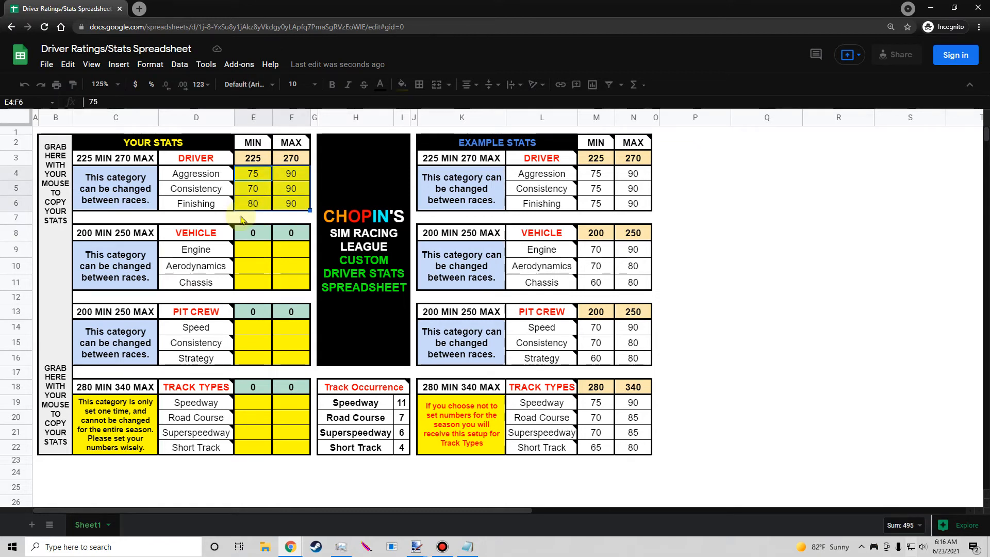
pyautogui.moveTo(215, 253)
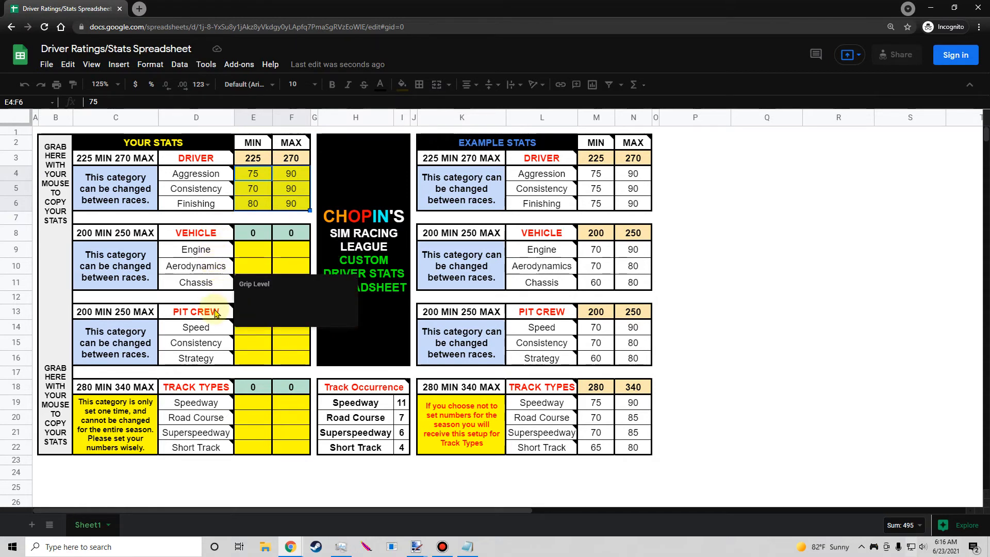
pyautogui.moveTo(215, 345)
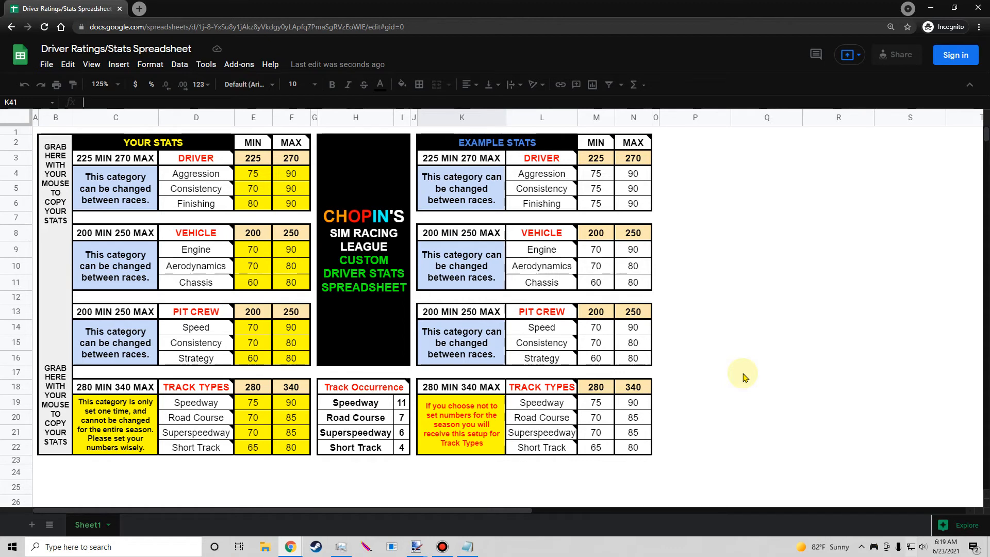
# - Copy the whole YOUR STATS block (B2:F22) and paste it into the body of the Driver Ratings email draft in Gmail
pyautogui.click(56, 161)
pyautogui.moveTo(57, 162); pyautogui.dragTo(293, 196)
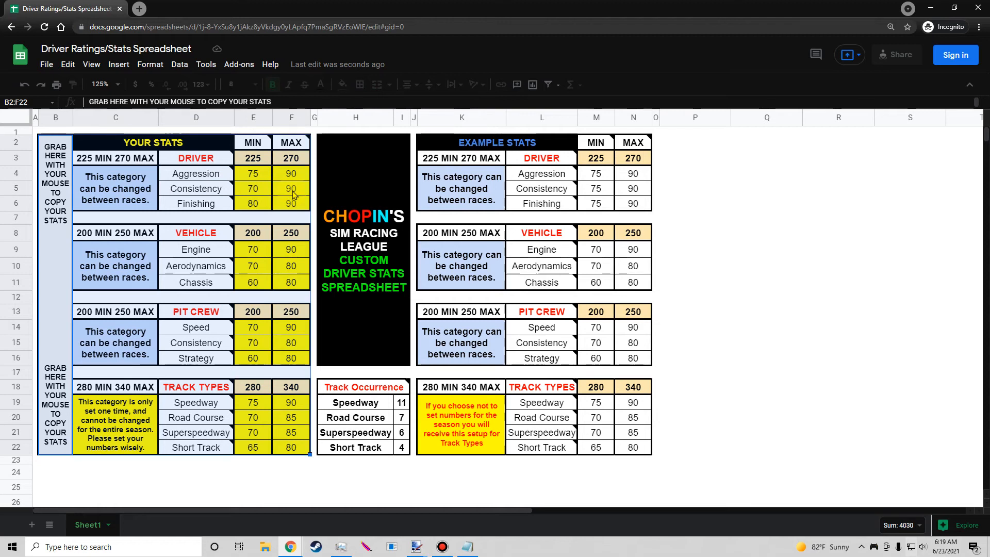
pyautogui.hotkey('ctrl', 'c')
pyautogui.rightClick(293, 194)
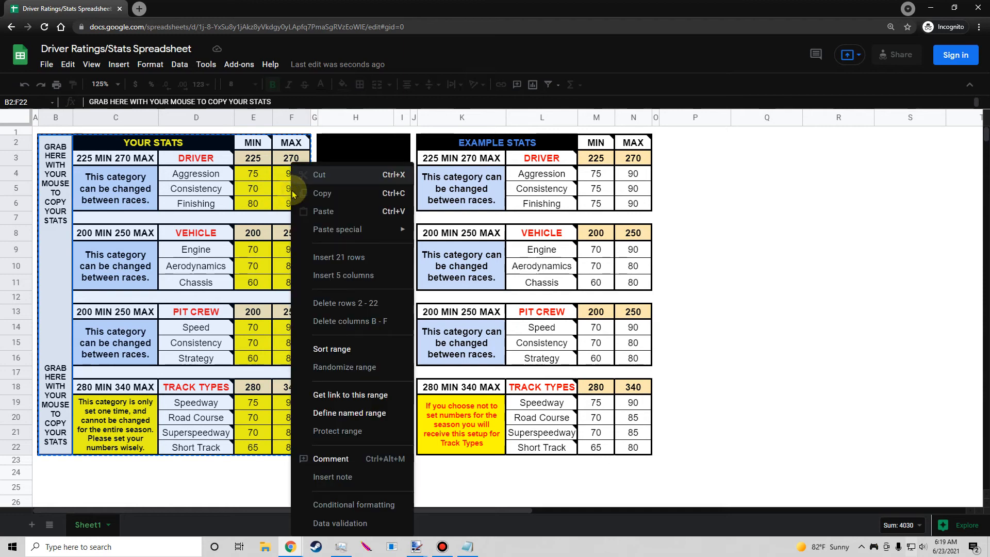
pyautogui.click(769, 276)
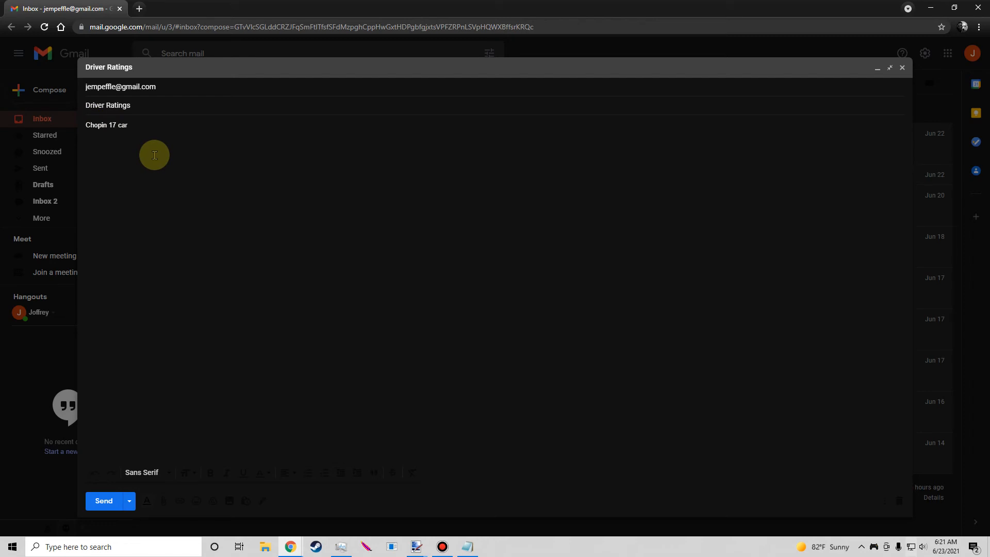
pyautogui.rightClick(276, 165)
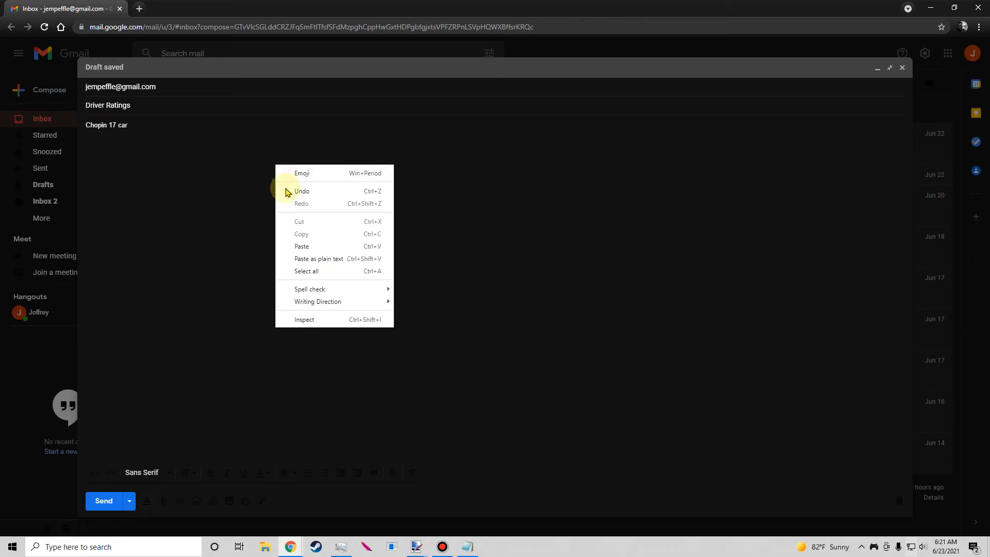
pyautogui.click(298, 246)
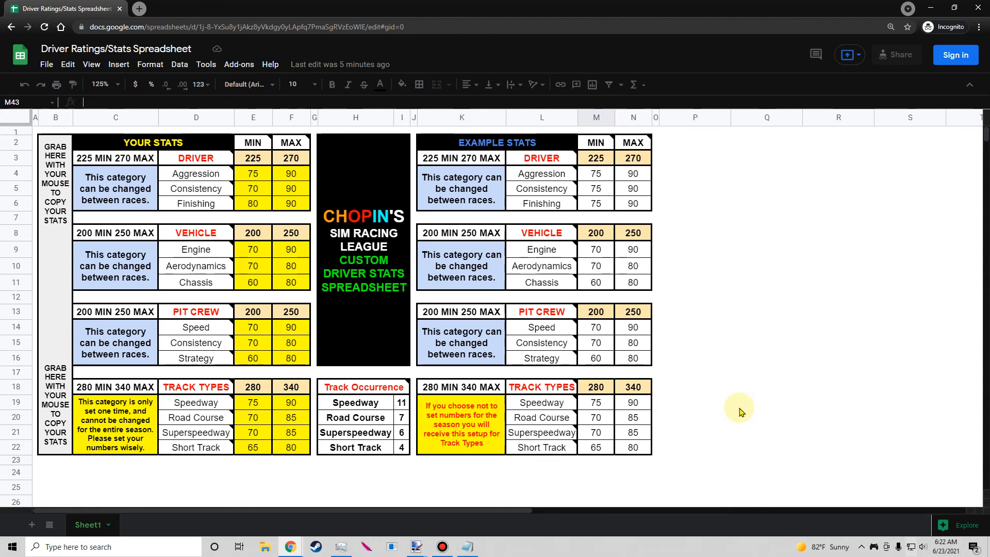
pyautogui.moveTo(204, 162)
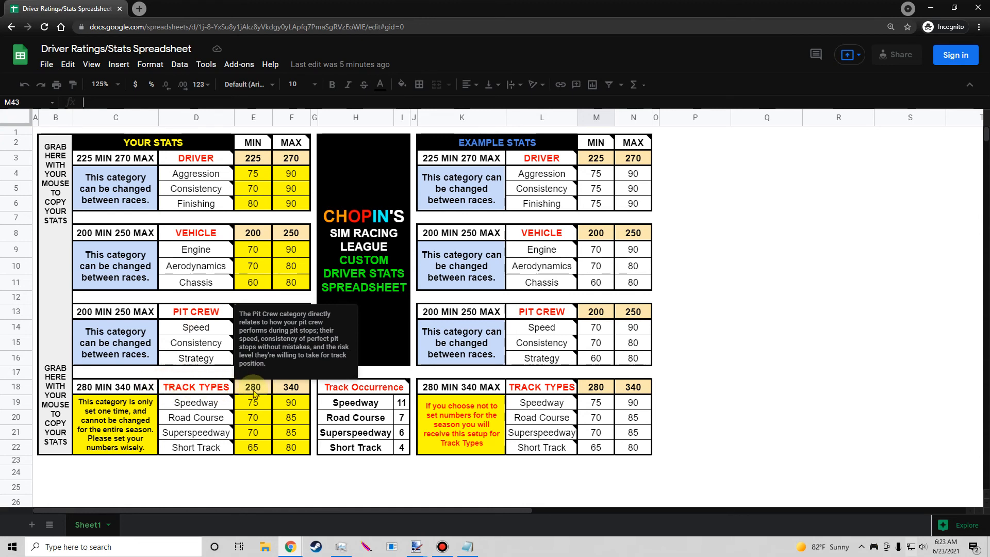
pyautogui.moveTo(209, 394)
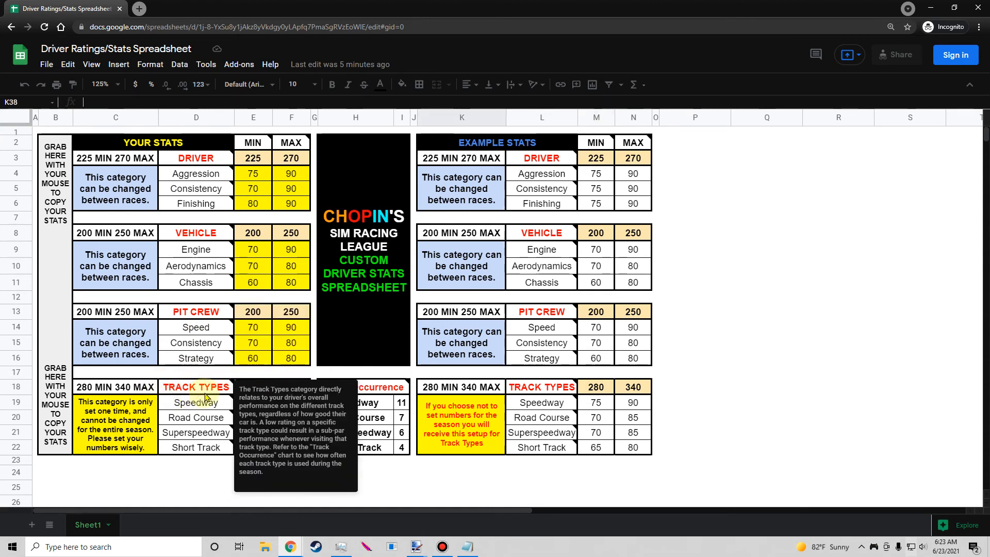
pyautogui.click(738, 472)
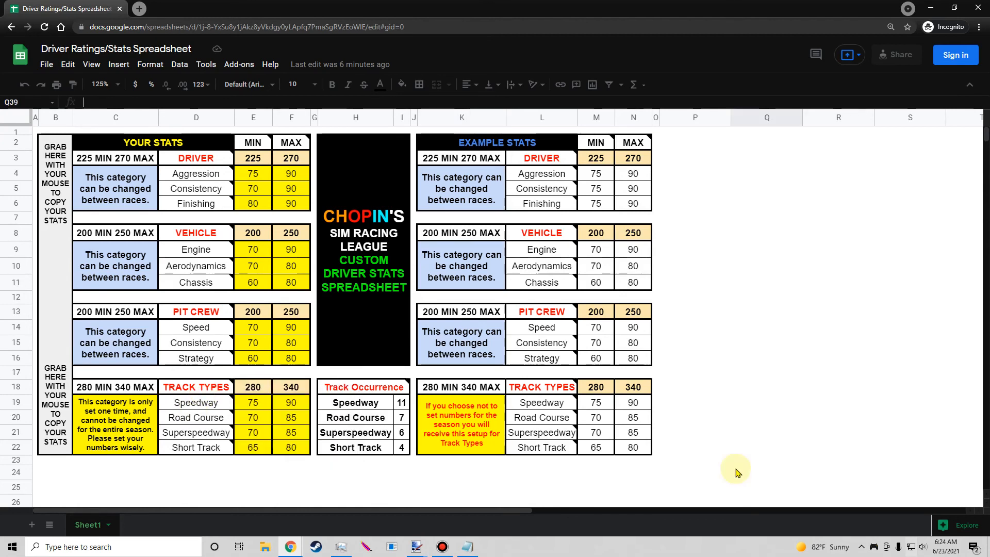